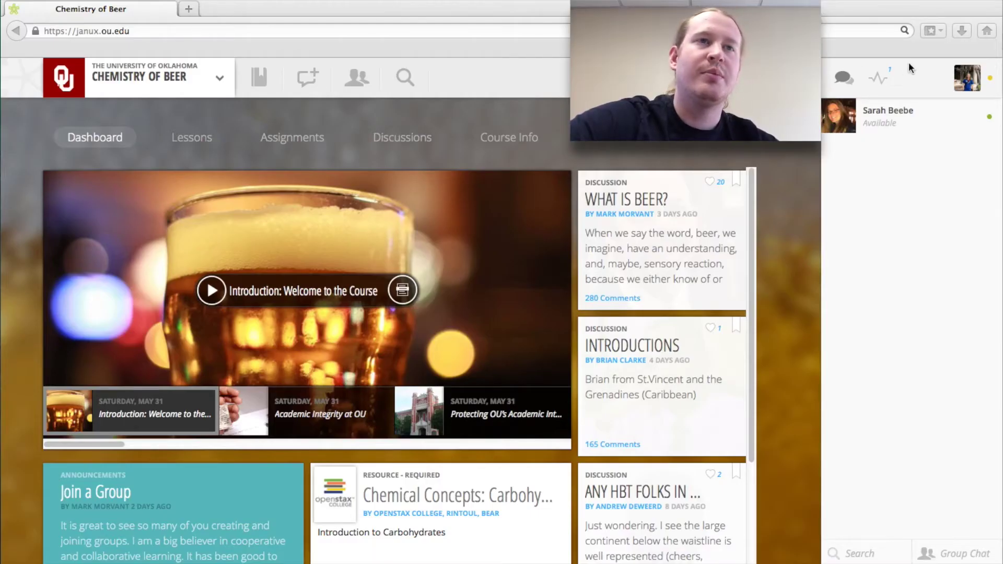
# Bring up the avatar's account menu showing status choices, with Away checked
pyautogui.click(986, 81)
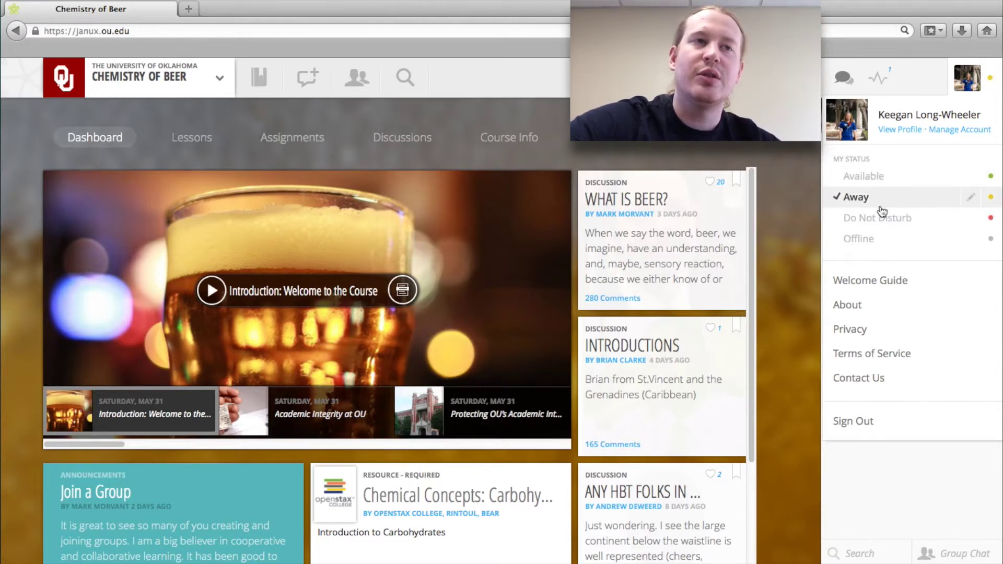
# Rename the Away status message to 'Gone' and save it
pyautogui.click(971, 201)
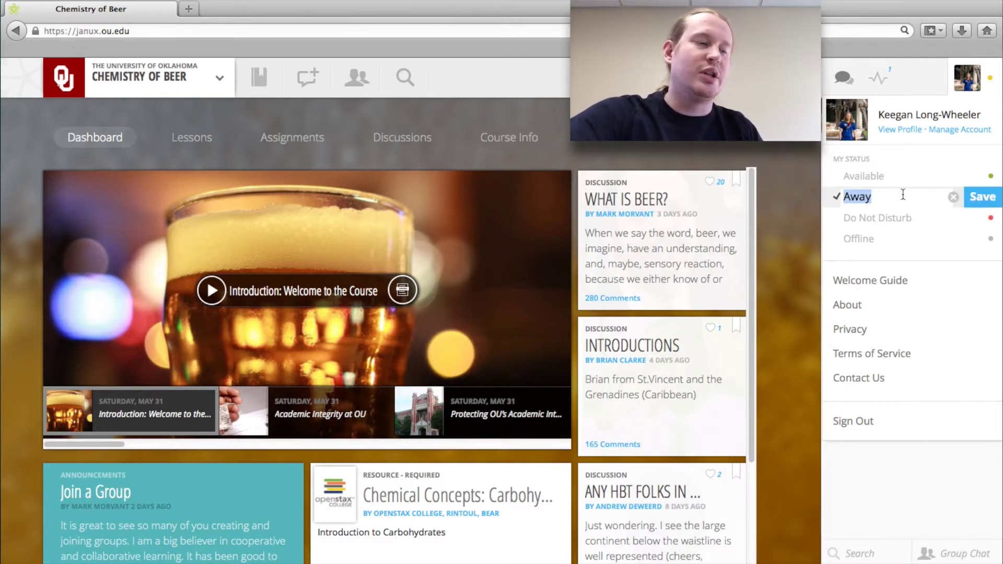
pyautogui.write('Gone')
pyautogui.click(980, 206)
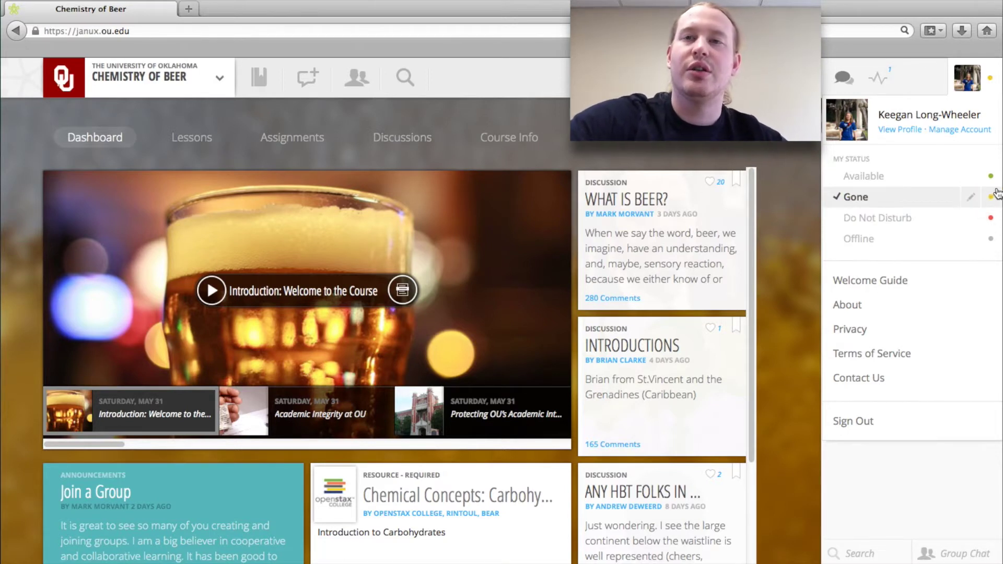
# Go to your profile's About page and put its details into edit mode
pyautogui.click(896, 135)
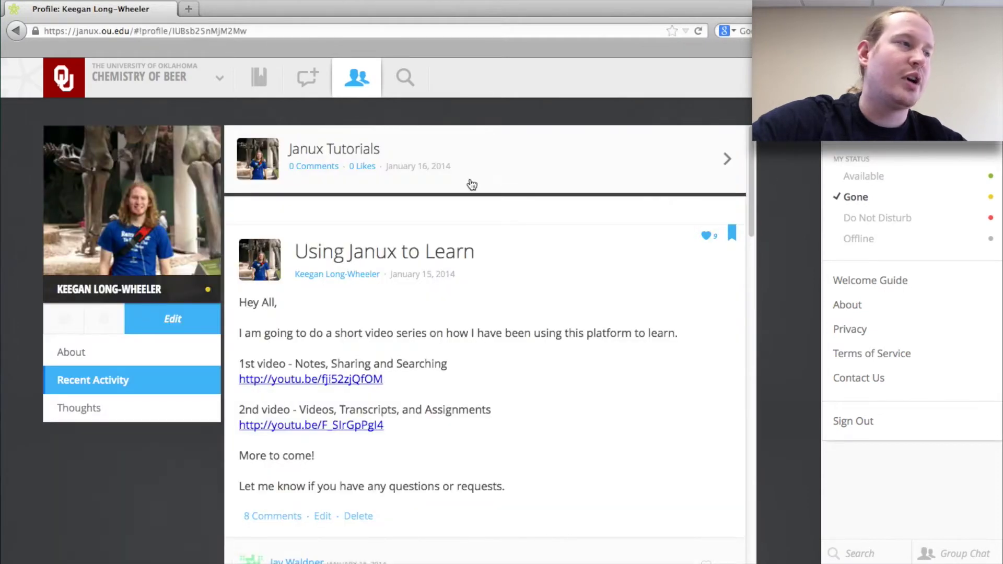
pyautogui.click(472, 184)
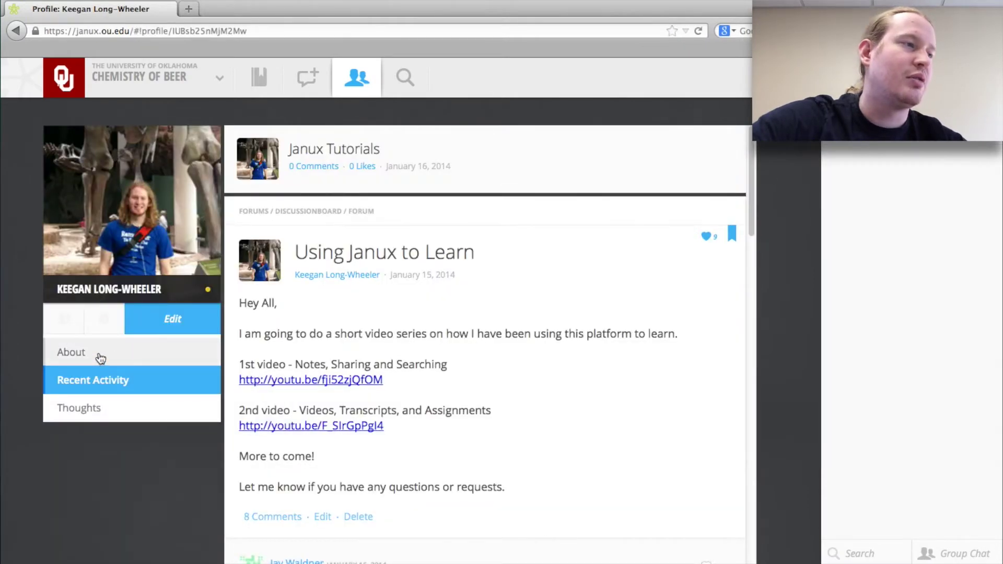
pyautogui.click(99, 355)
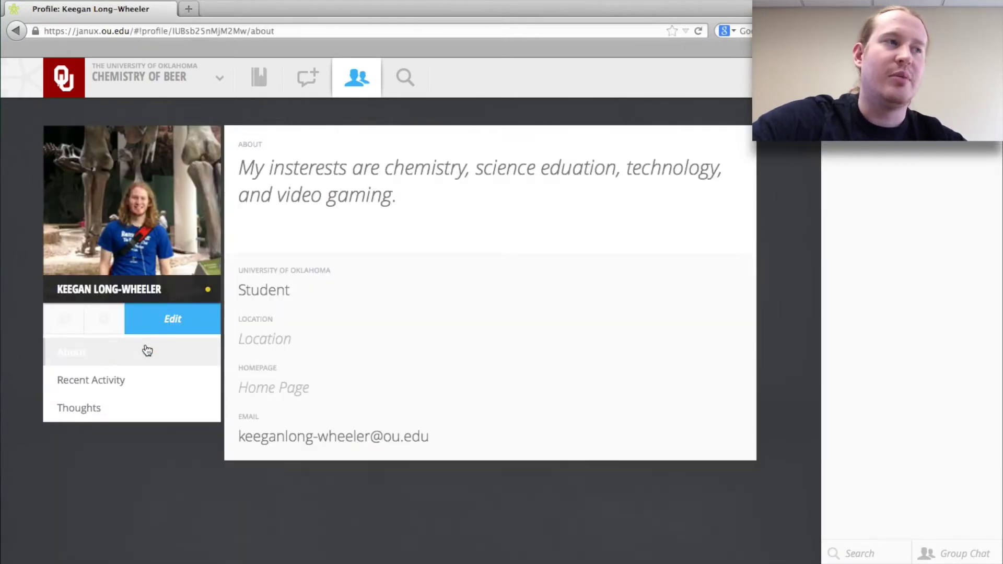
pyautogui.click(181, 320)
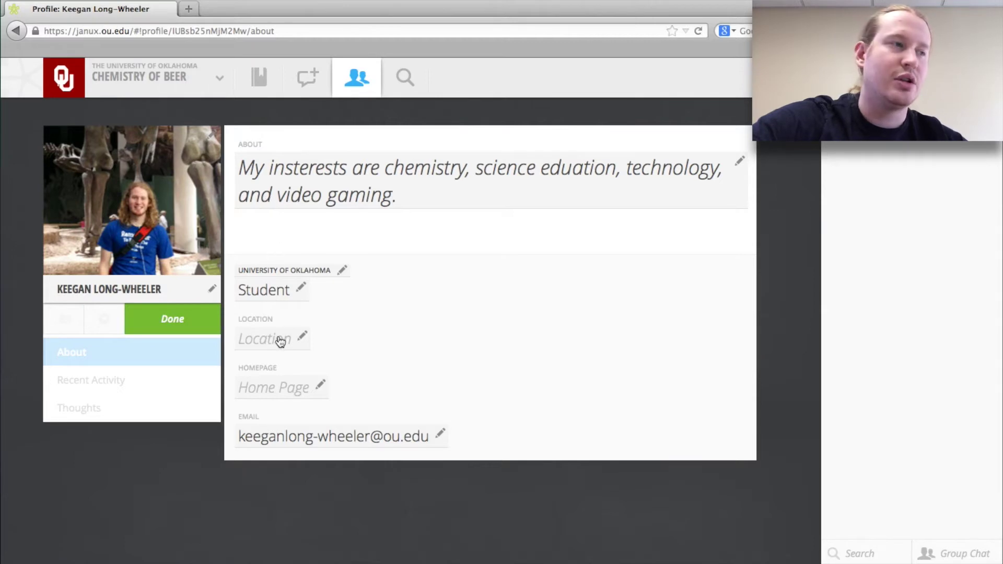
pyautogui.click(251, 339)
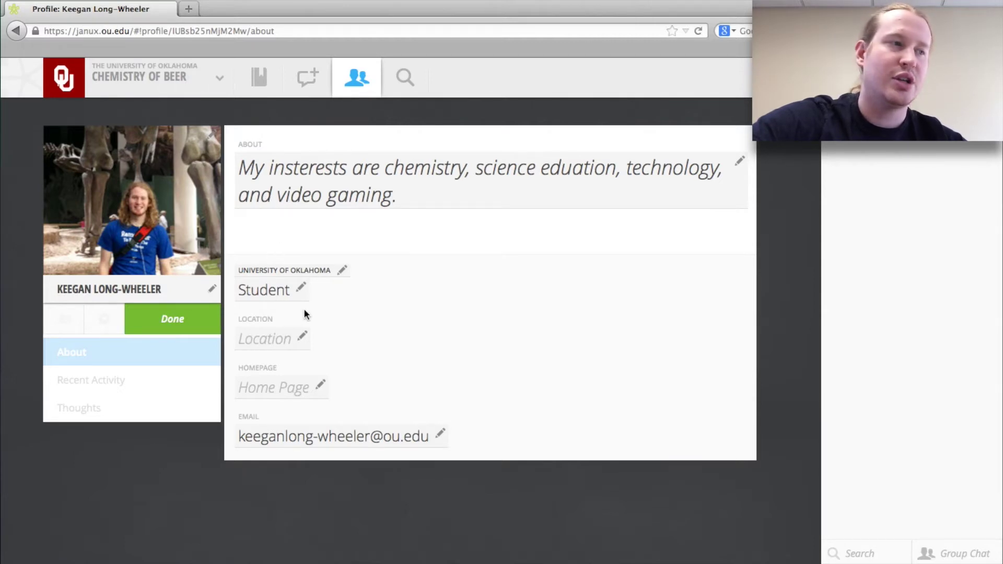
# Preview the profile picture settings, close them, and finish editing without changes
pyautogui.click(172, 225)
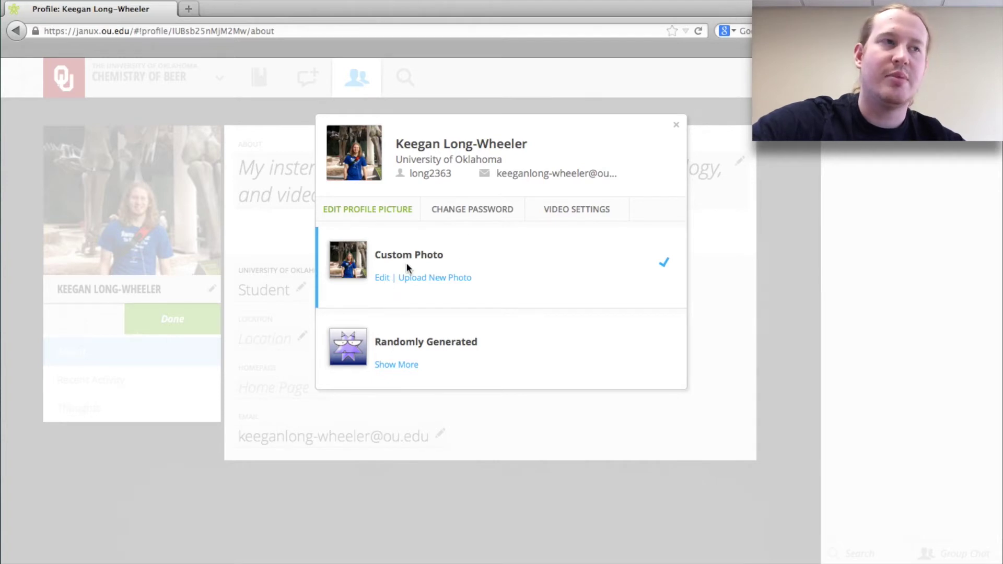
pyautogui.click(675, 127)
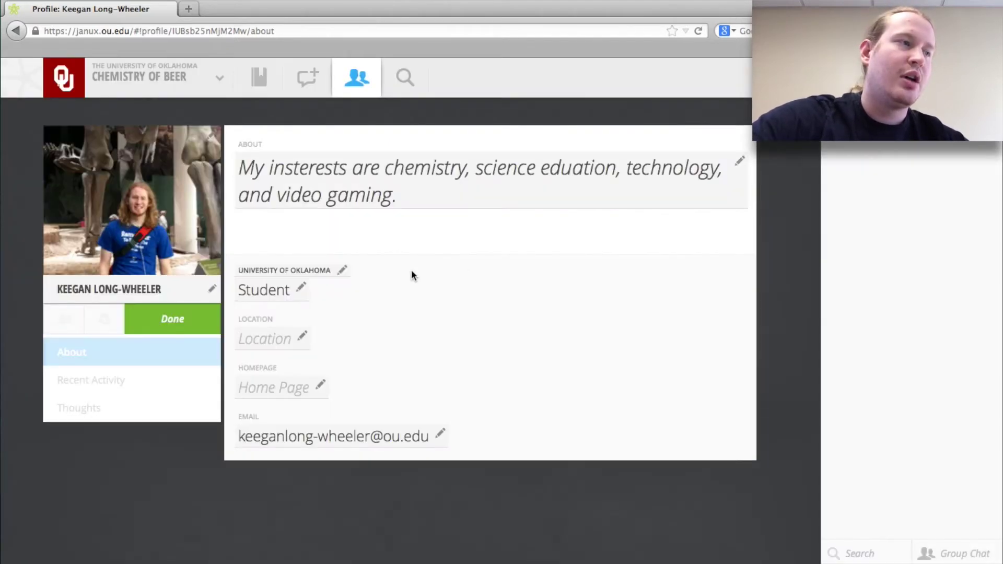
pyautogui.click(171, 323)
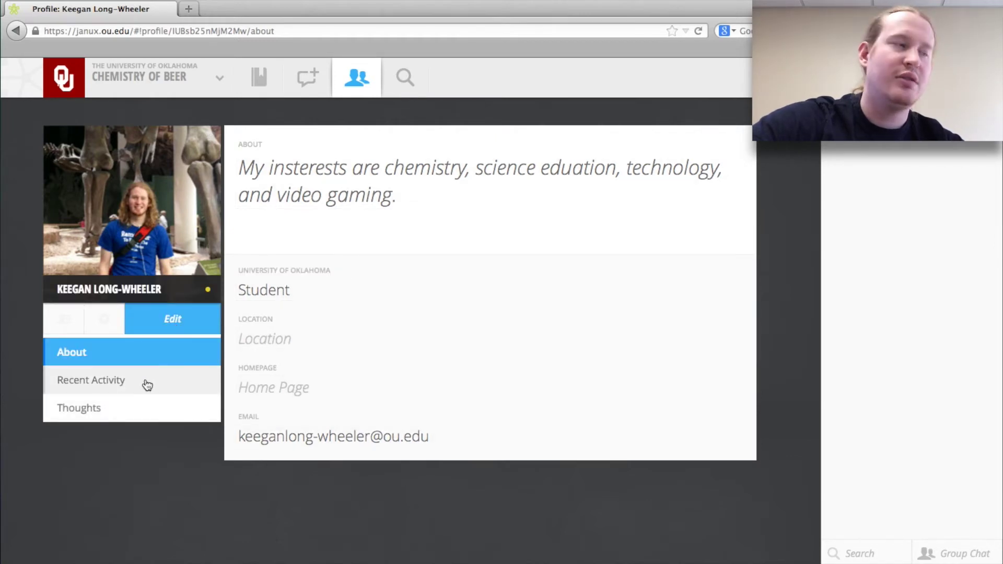
# Browse the profile's Recent Activity and Thoughts, then start a blank new Thoughts entry
pyautogui.click(128, 380)
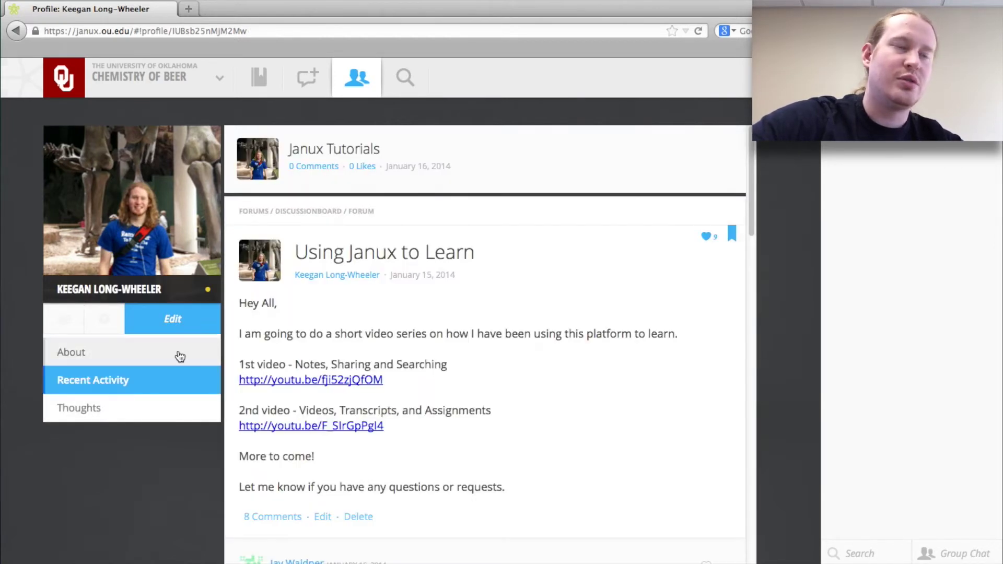
pyautogui.click(126, 408)
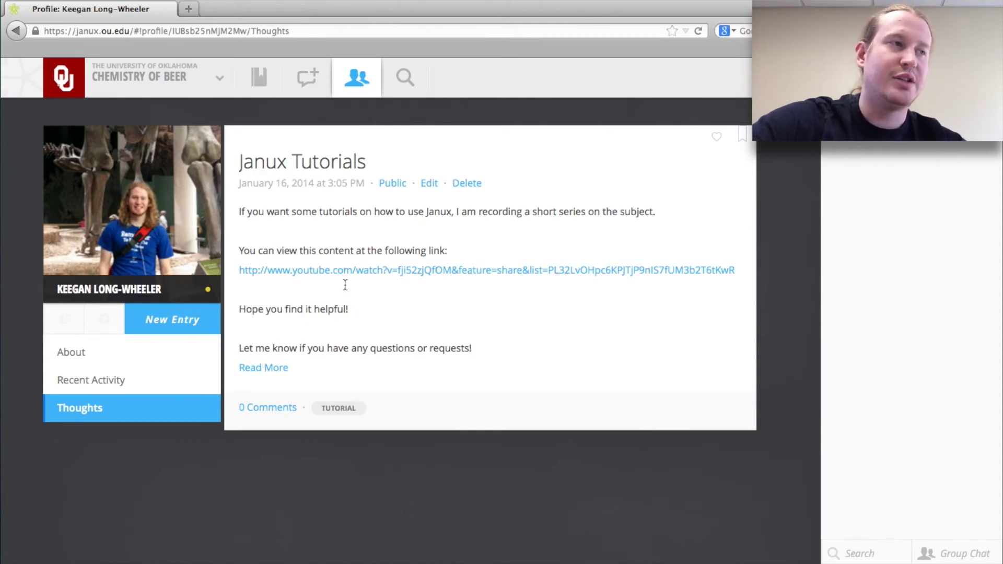
pyautogui.click(197, 326)
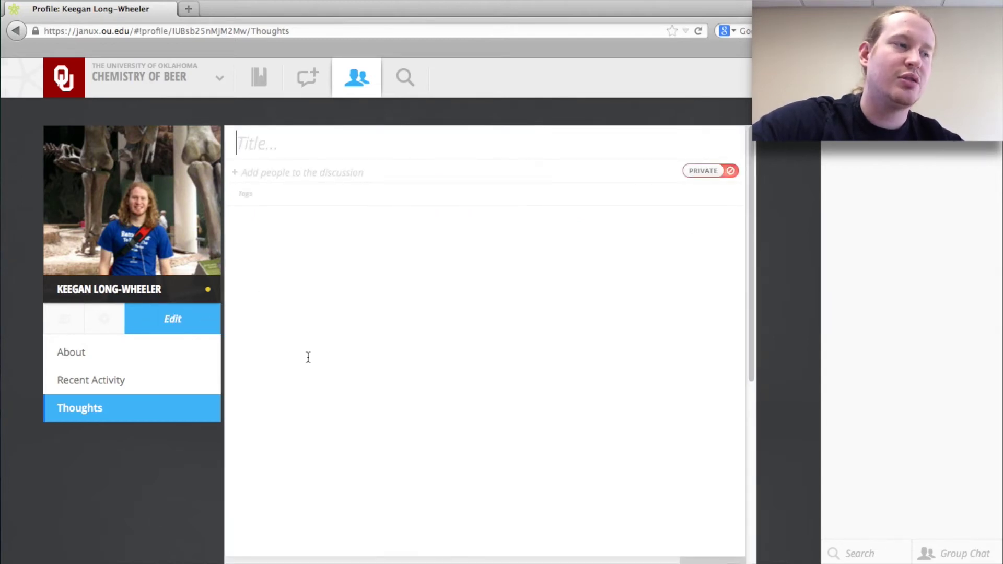
pyautogui.moveTo(300, 551)
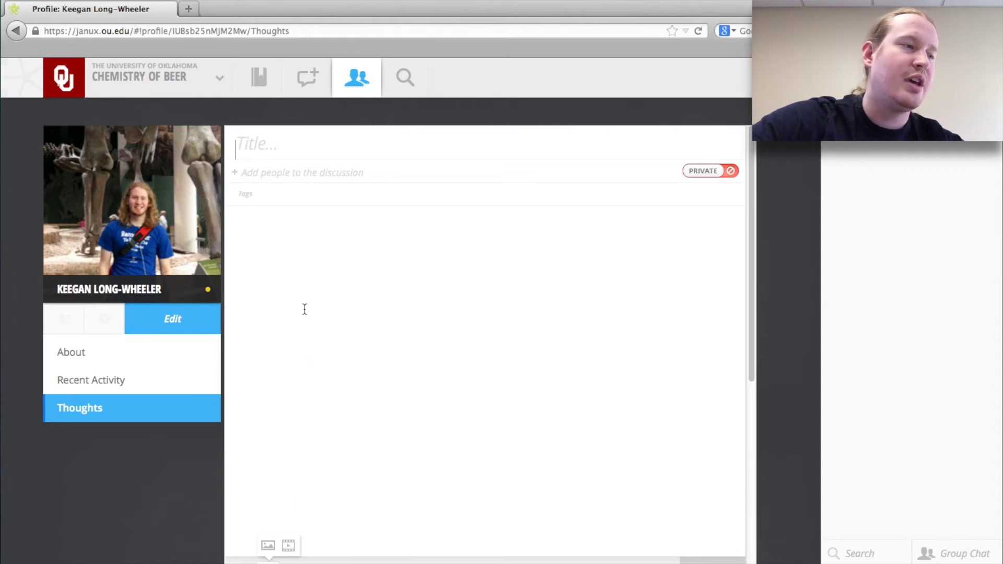
pyautogui.click(311, 211)
pyautogui.click(351, 190)
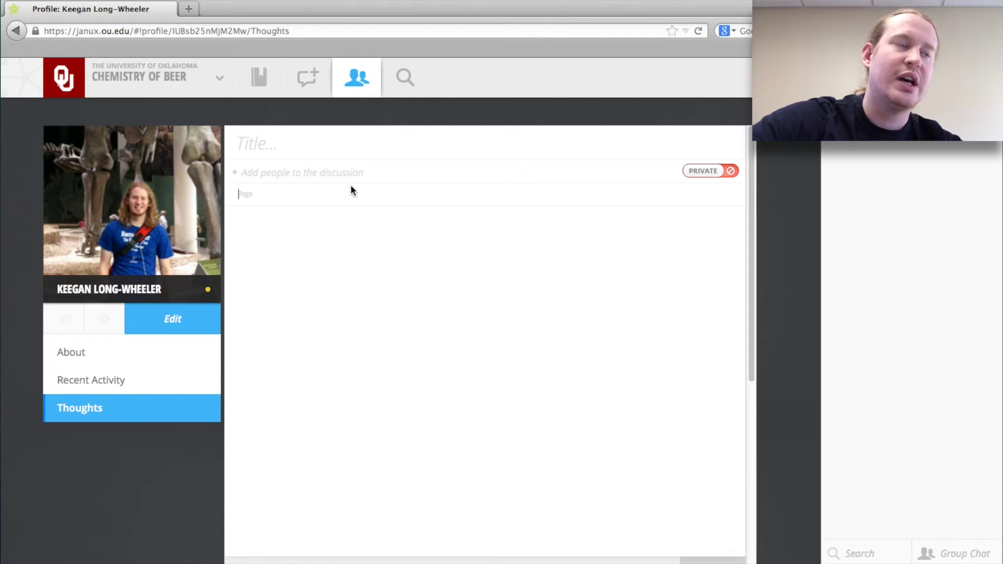
pyautogui.click(717, 174)
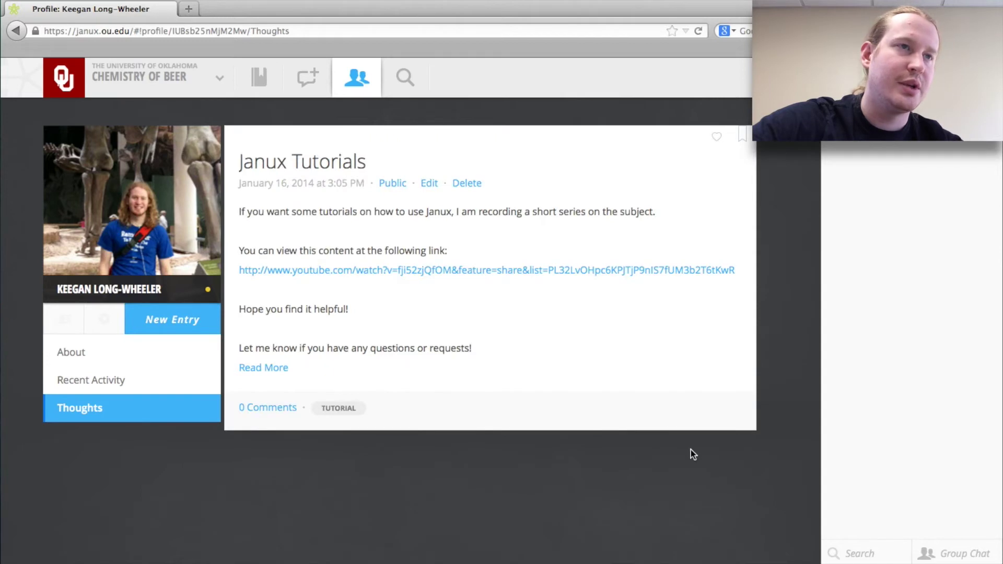
# Like and unlike the Janux Tutorials entry, then open Chemistry of Beer's discussion board
pyautogui.click(716, 138)
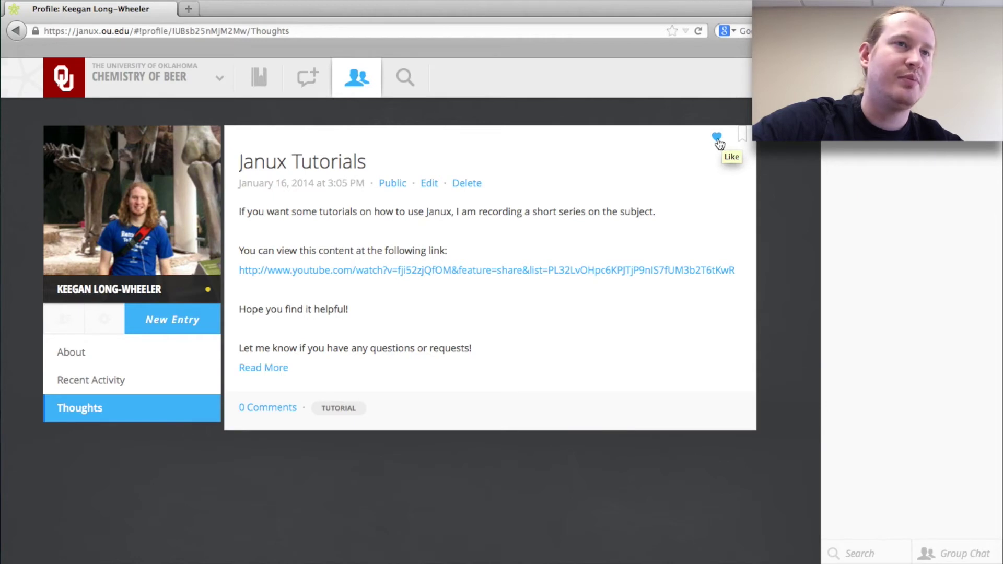
pyautogui.click(717, 138)
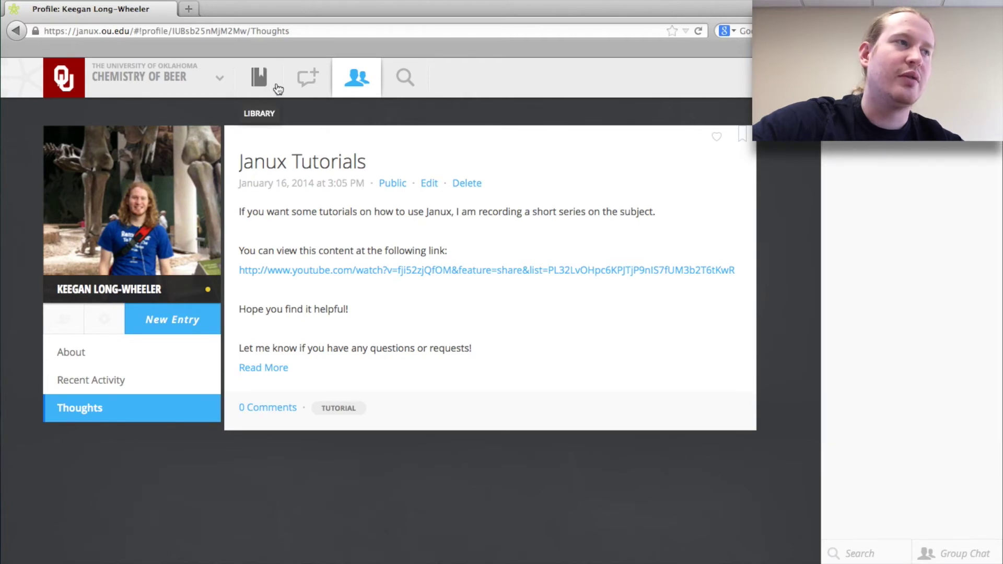
pyautogui.click(307, 77)
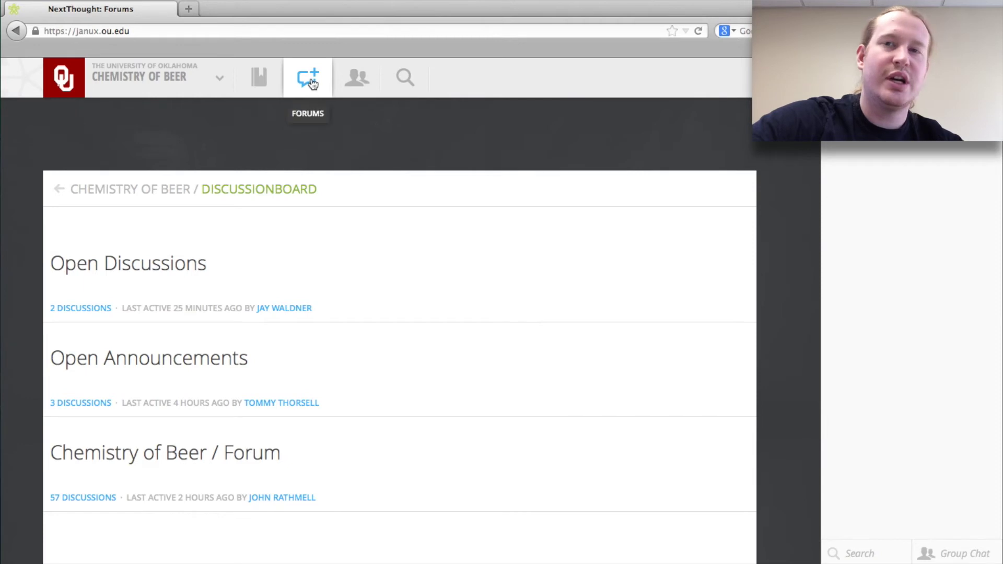
pyautogui.click(259, 78)
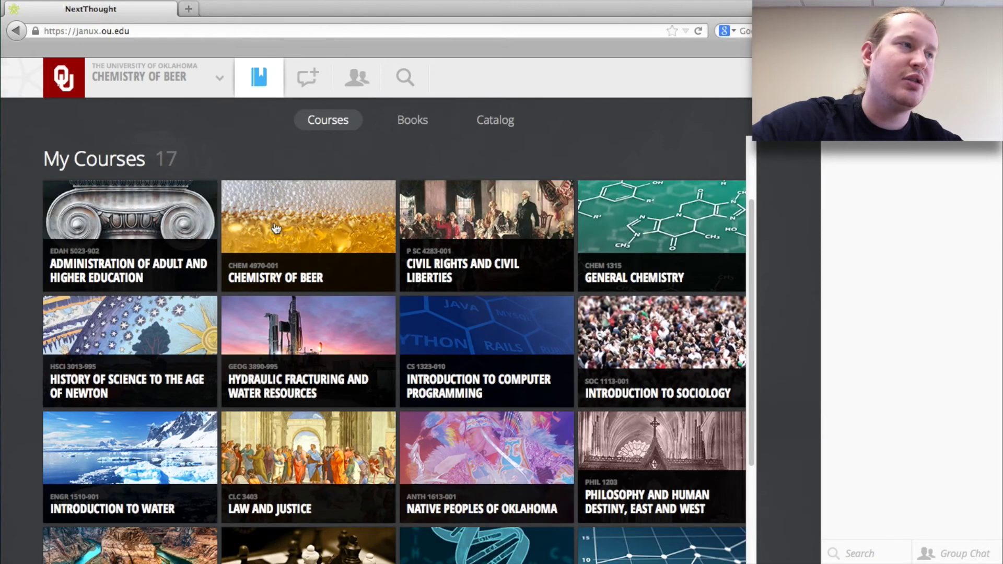
pyautogui.click(275, 226)
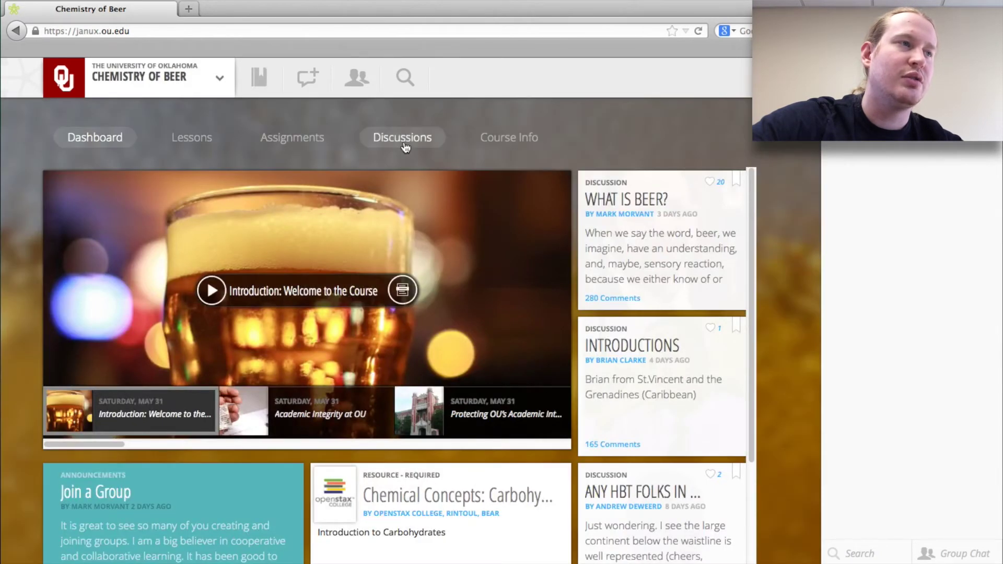
pyautogui.click(416, 140)
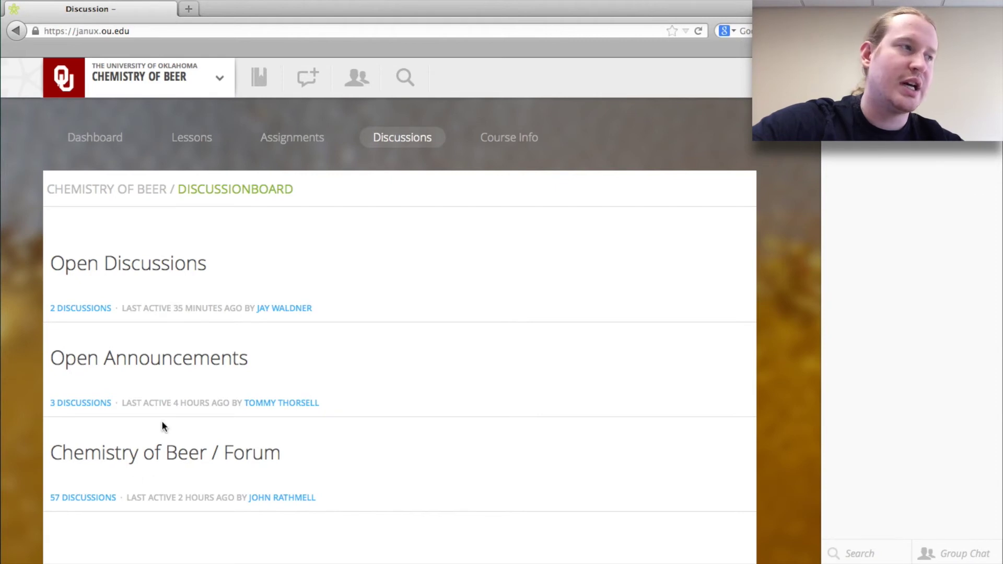
# Preview Open Discussions and Open Announcements, then open the forum's 57 discussions
pyautogui.click(103, 306)
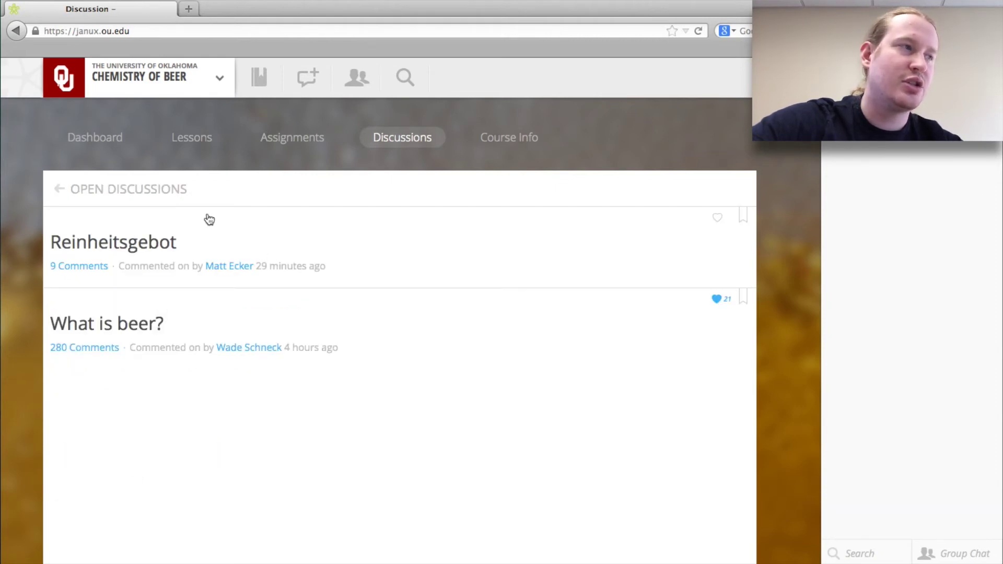
pyautogui.click(65, 190)
pyautogui.click(119, 362)
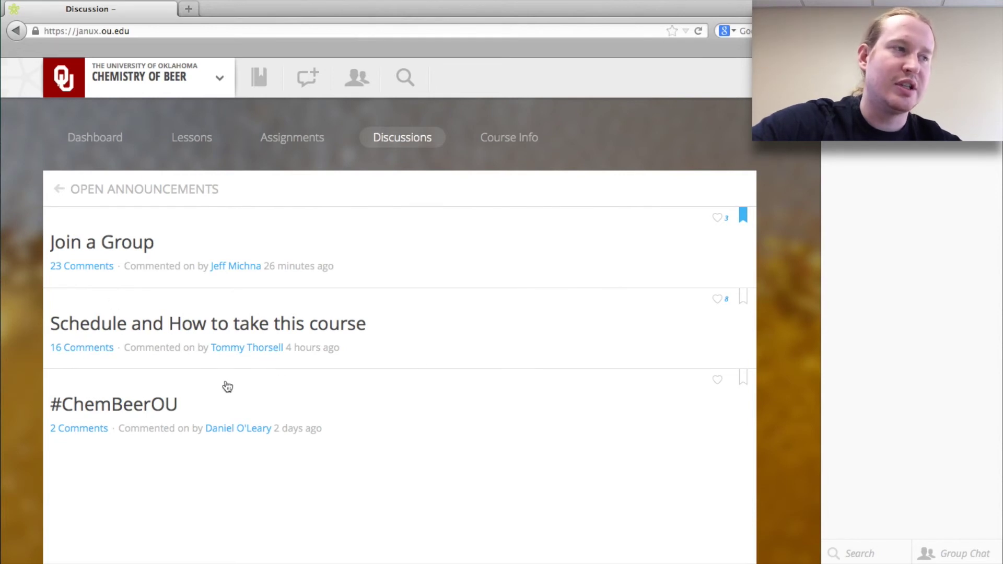
pyautogui.click(54, 188)
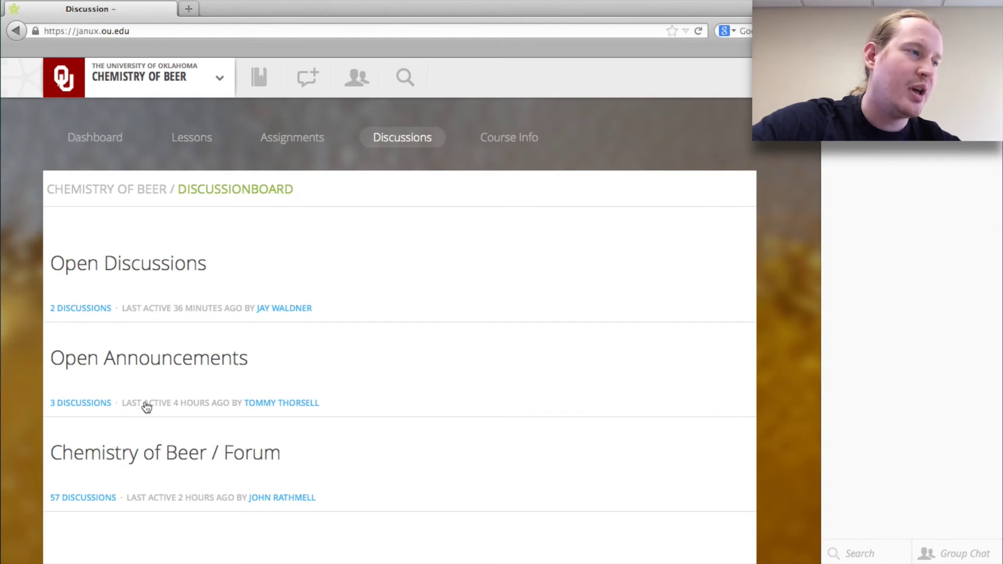
pyautogui.click(99, 498)
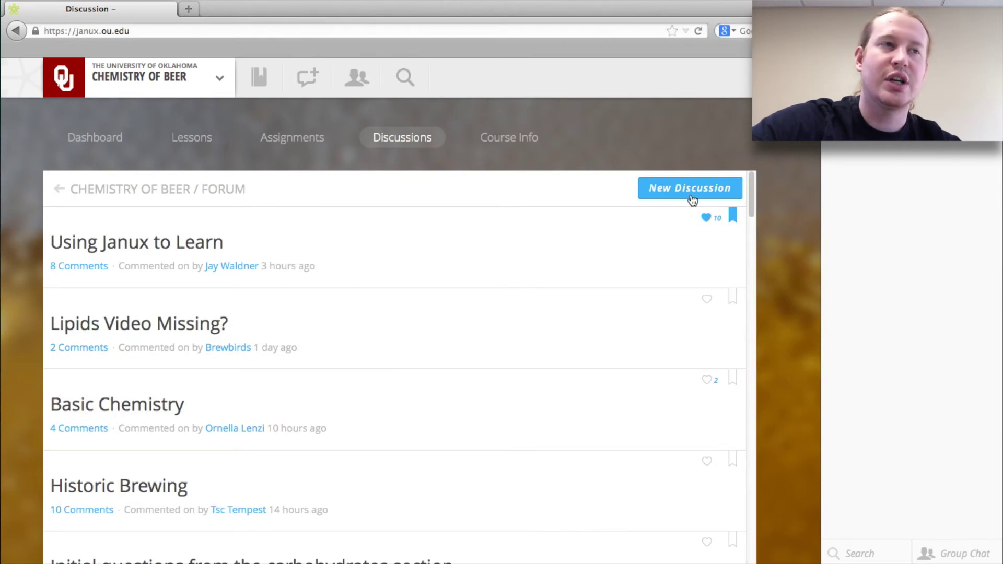
# Look over a New Discussion form's insert options, then open 'Using Janux to Learn'
pyautogui.click(693, 200)
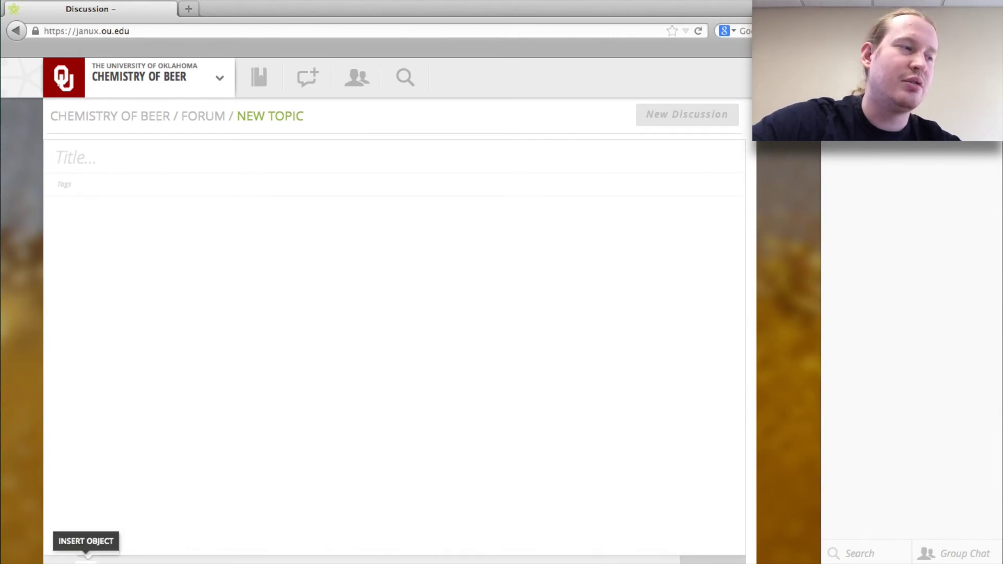
pyautogui.click(87, 560)
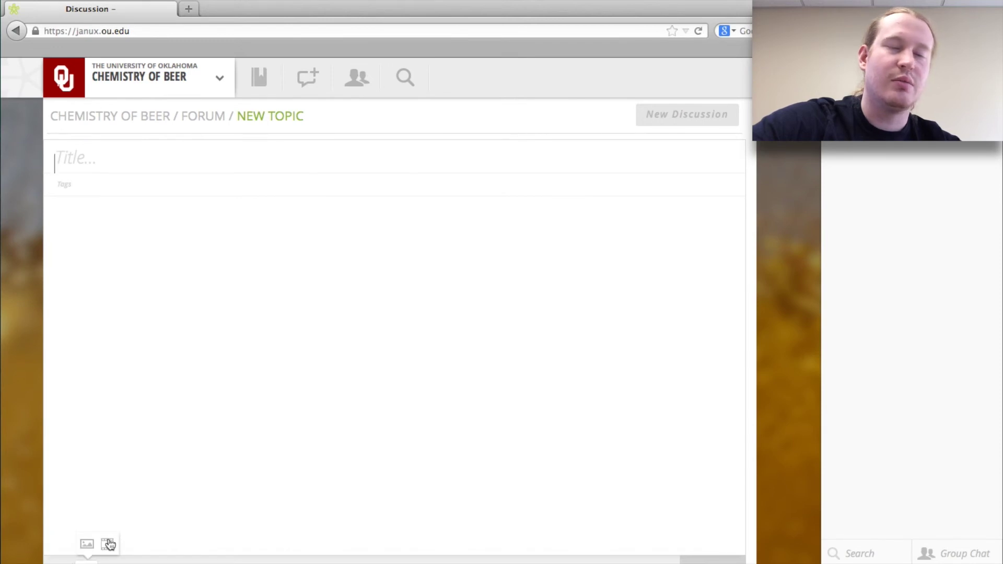
pyautogui.click(306, 479)
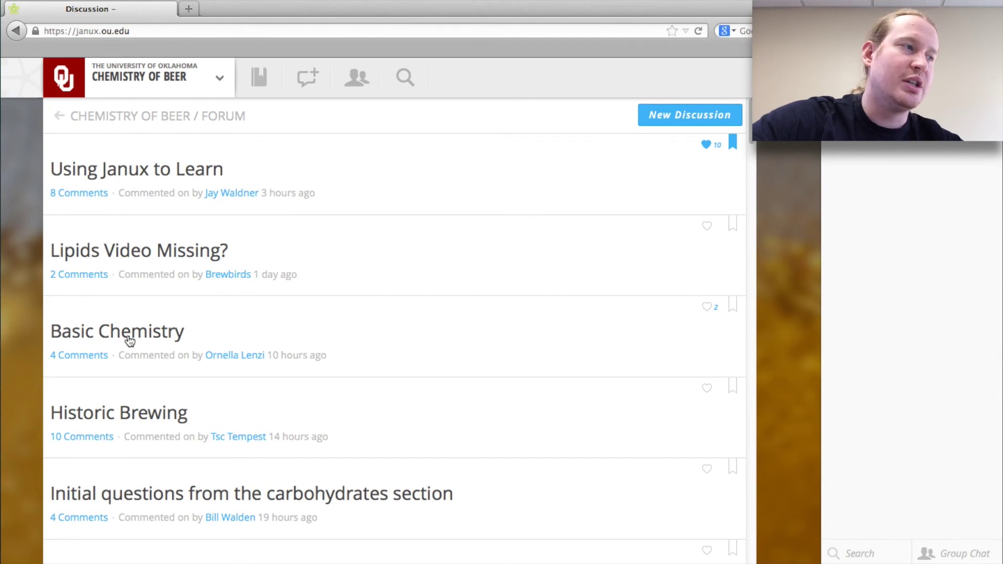
pyautogui.click(116, 170)
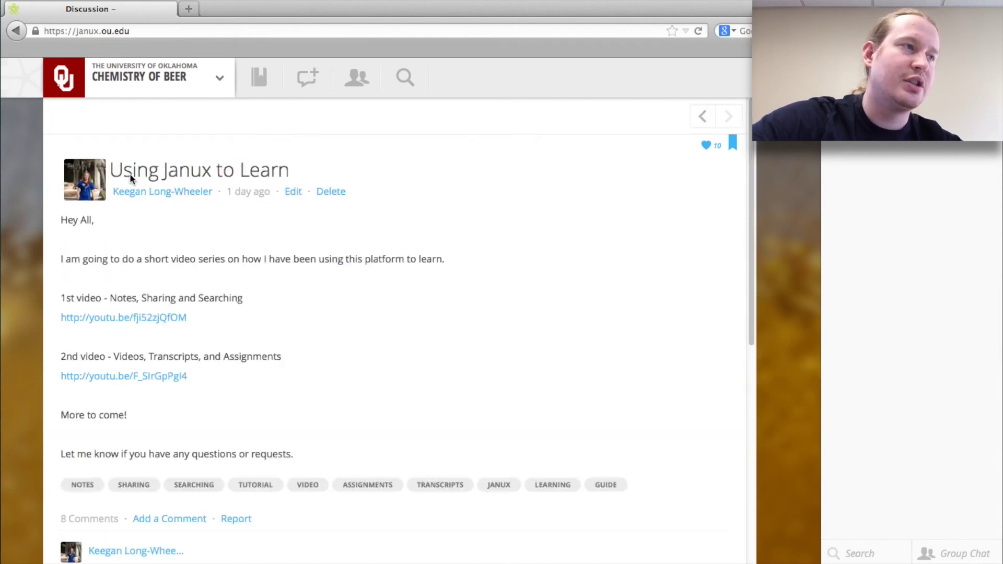
pyautogui.click(293, 192)
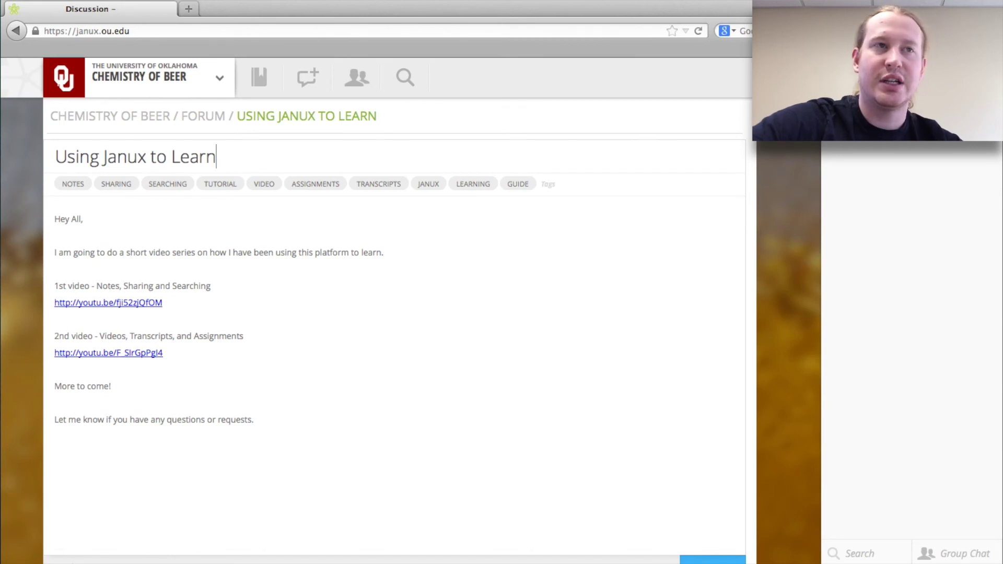
pyautogui.click(712, 560)
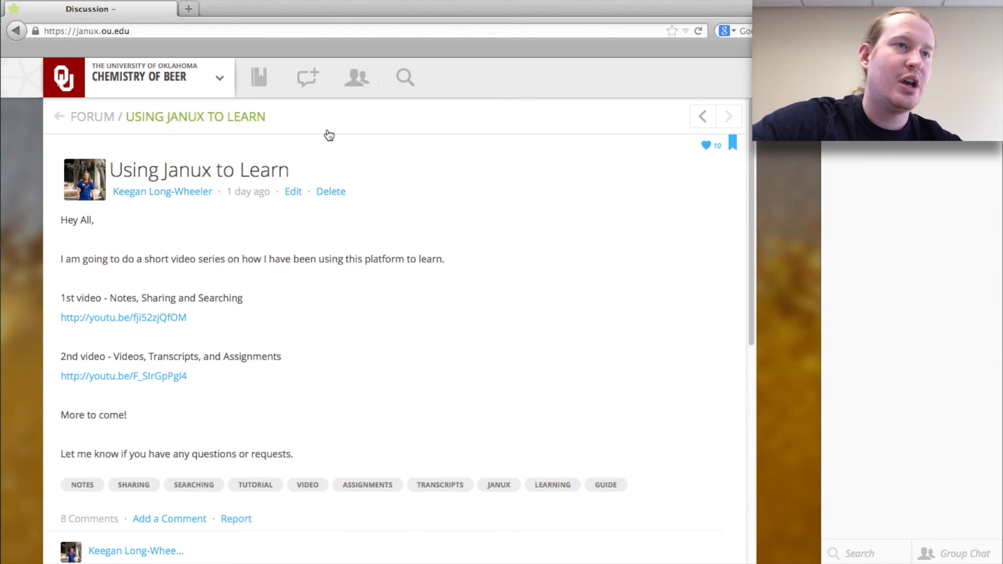
# Return to the forum list and open the Unit One Questions discussion
pyautogui.click(59, 116)
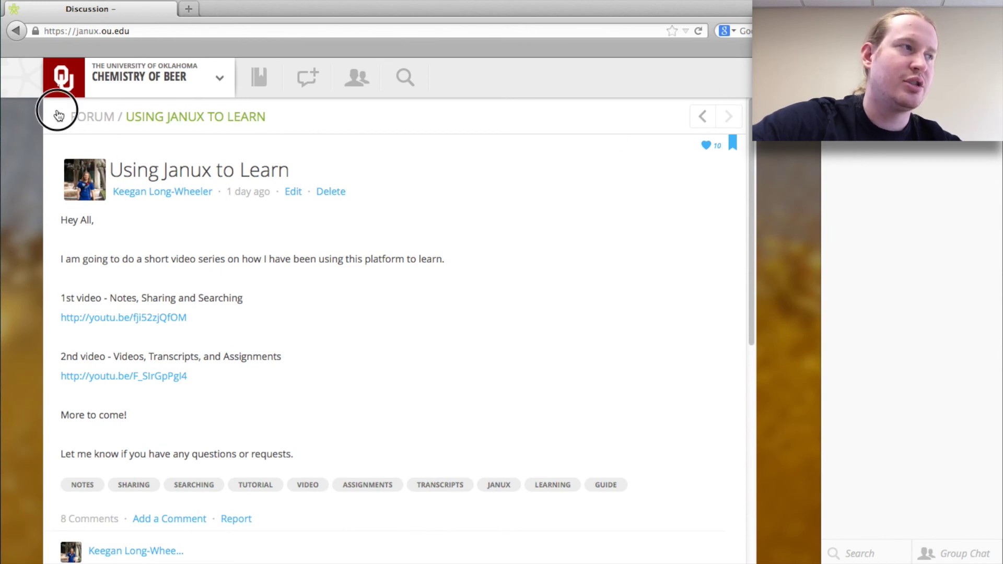
pyautogui.scroll(-2, 196, 401)
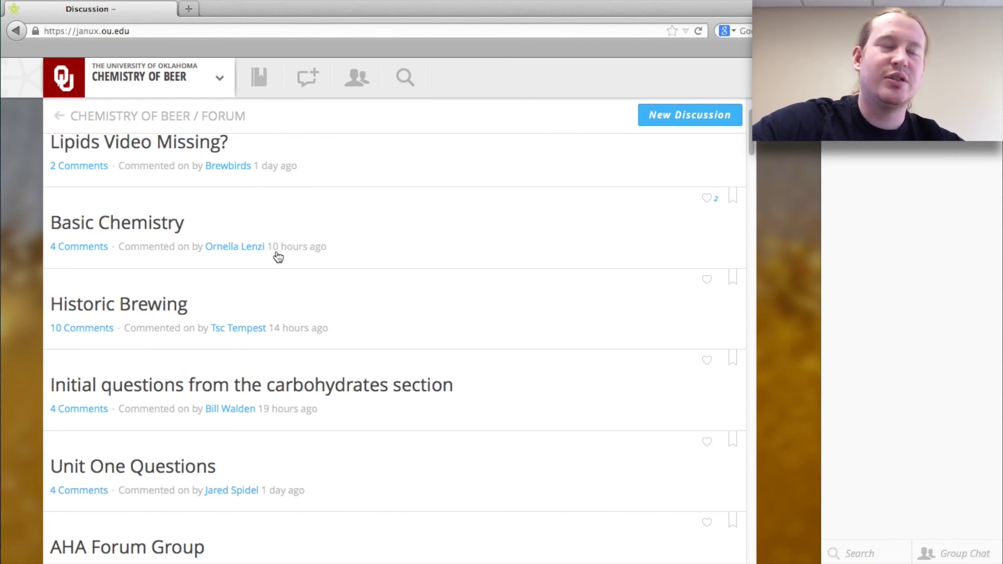
pyautogui.scroll(-3, 159, 204)
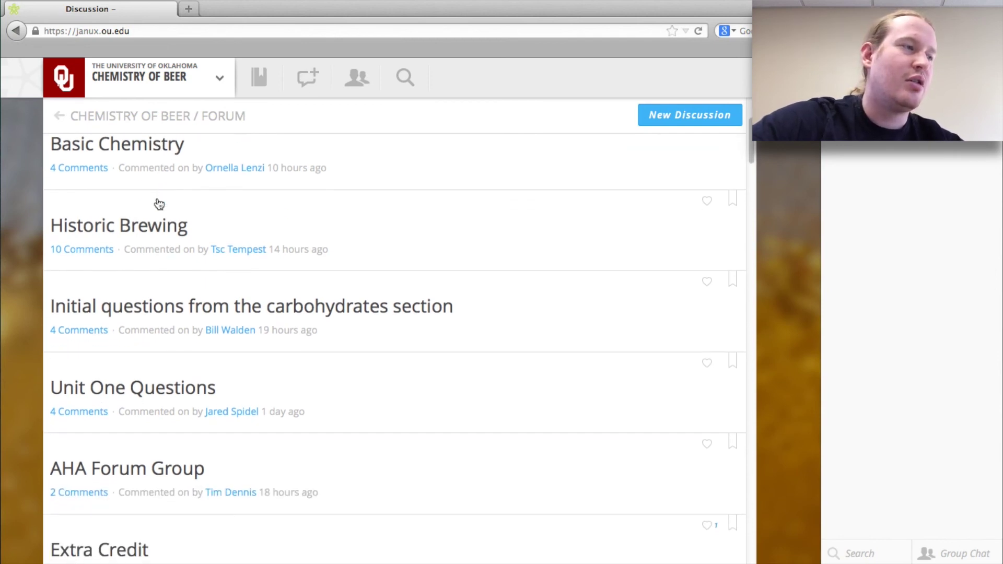
pyautogui.click(90, 412)
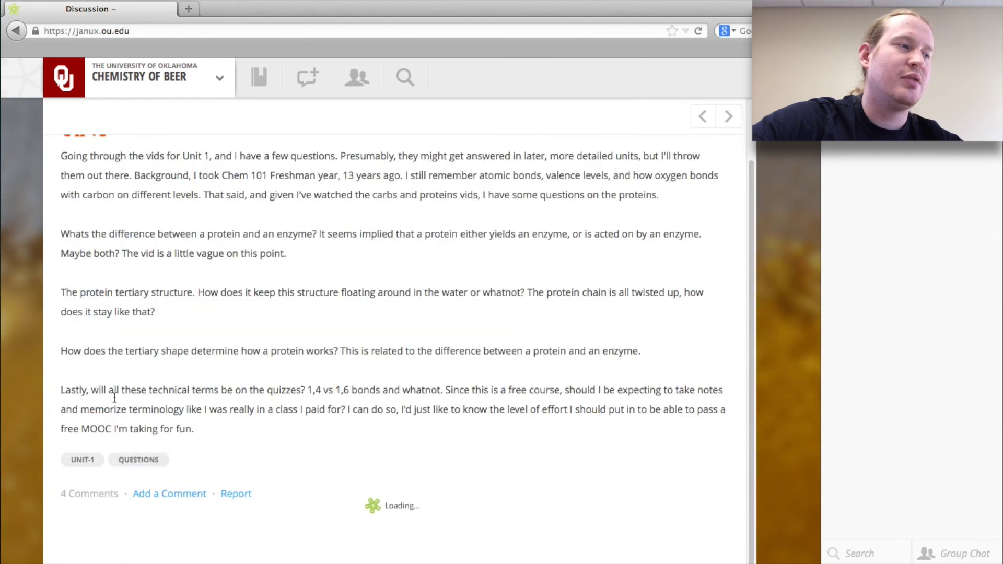
# Scroll down to the Unit One Questions post's comments and choose to report the post
pyautogui.scroll(-2, 234, 462)
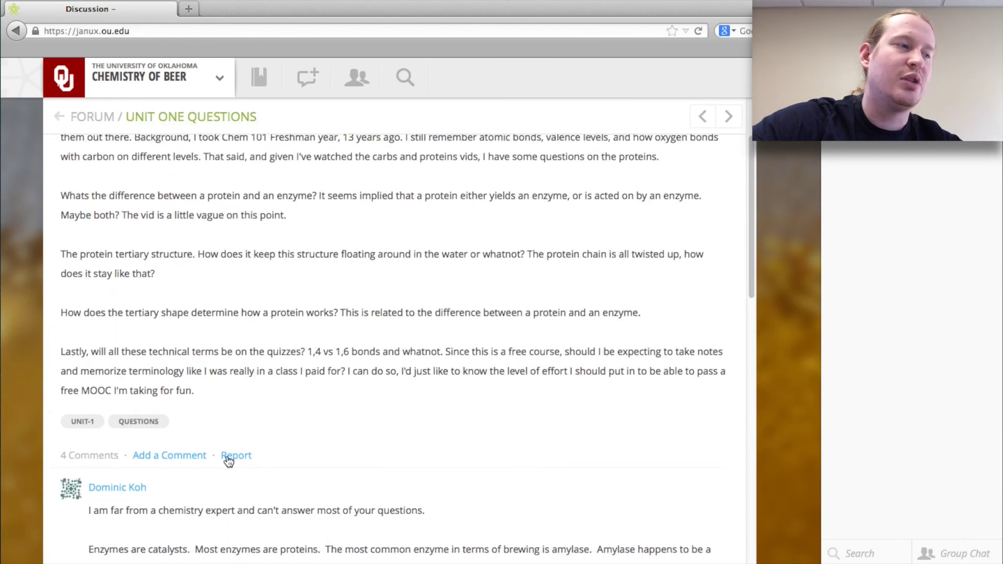
pyautogui.scroll(-2, 228, 460)
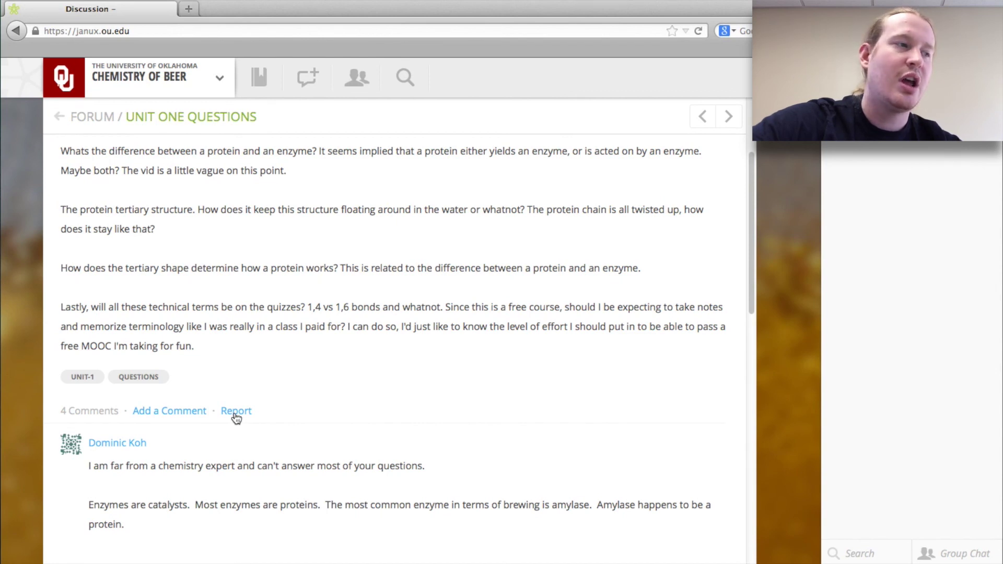
pyautogui.click(235, 413)
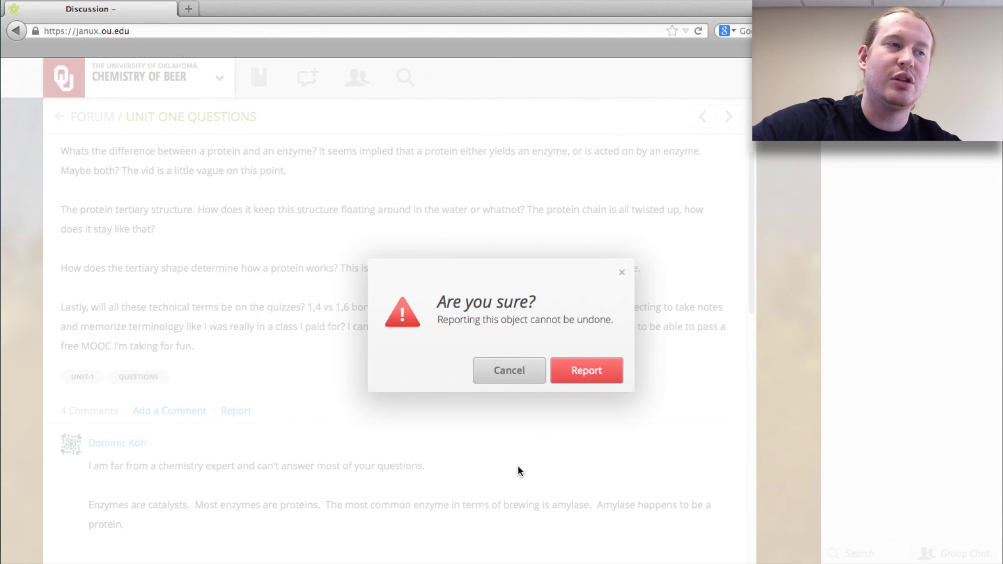
# Cancel the report, return to the forum list, and scroll back to its top
pyautogui.click(504, 373)
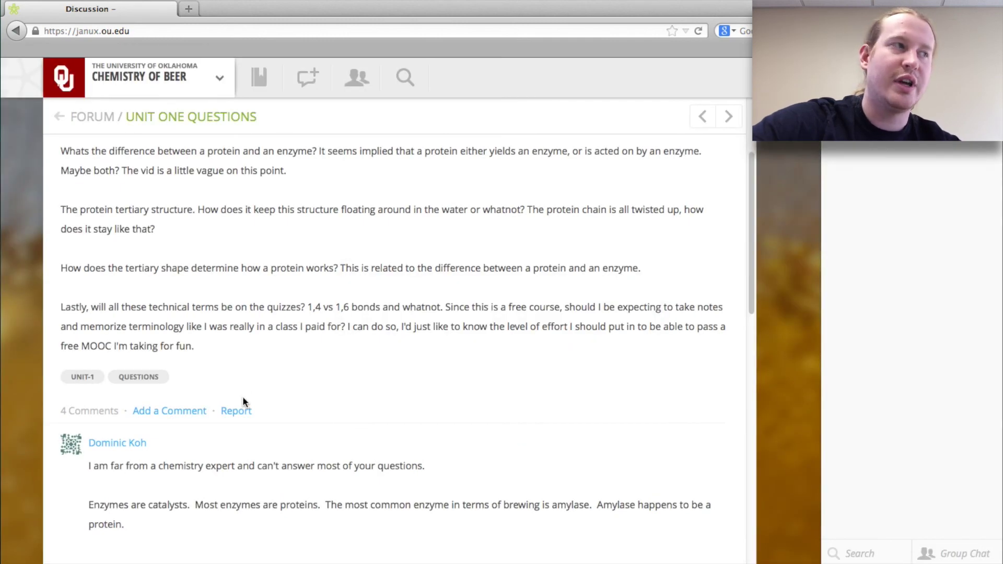
pyautogui.click(67, 126)
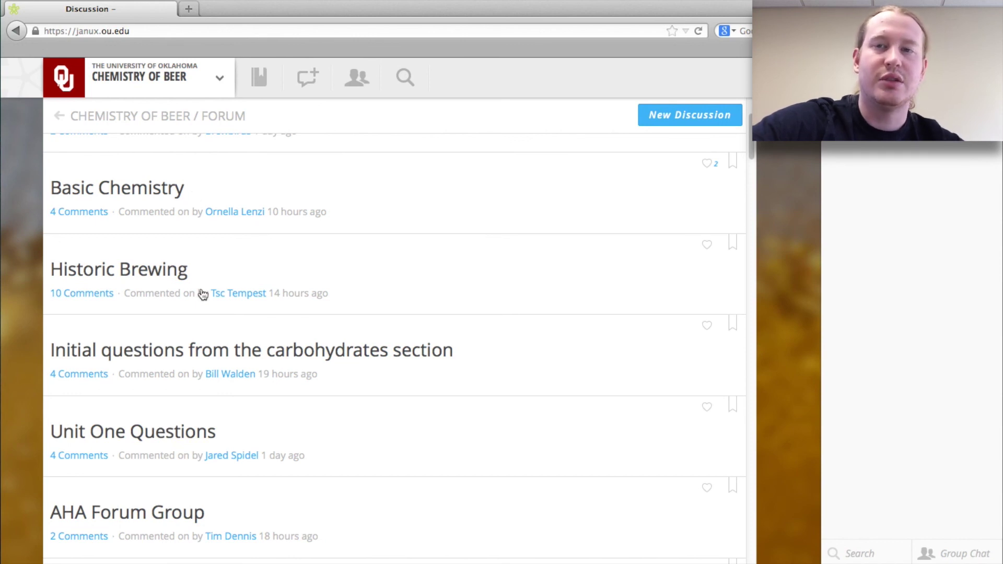
pyautogui.scroll(3, 280, 305)
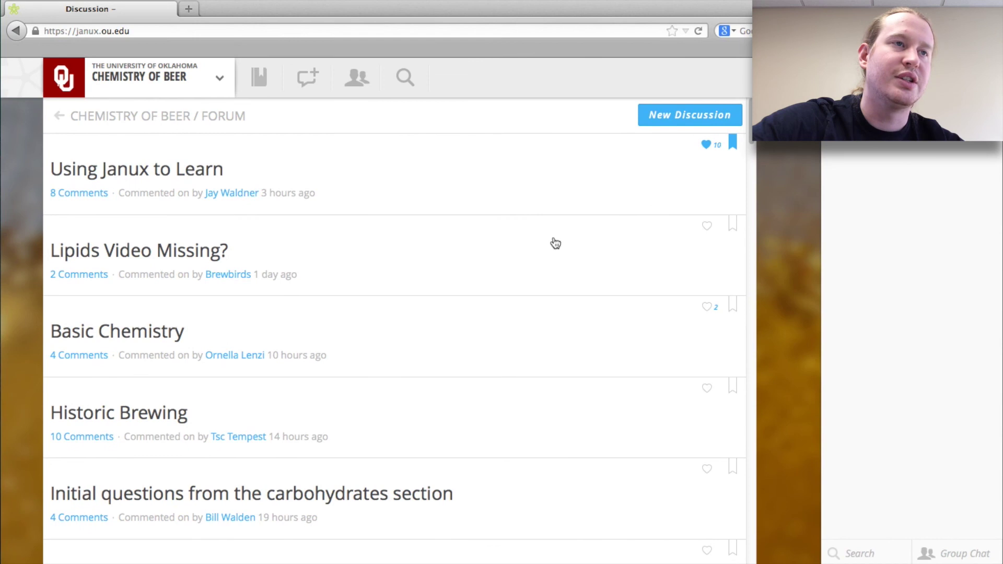